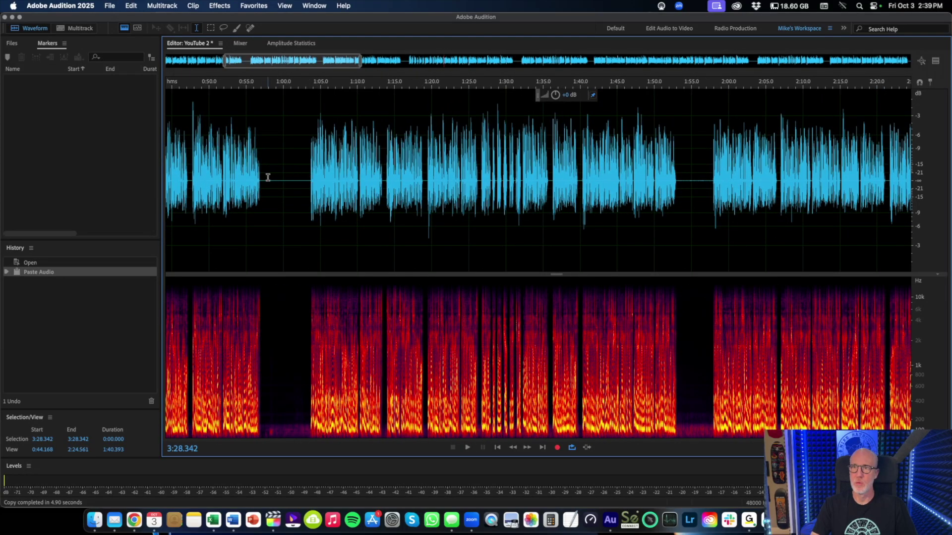
Examine the silent gaps around 1:00 and 1:55 and the breaks between the recorded sections across the whole waveform.
drag(262, 180, 310, 181)
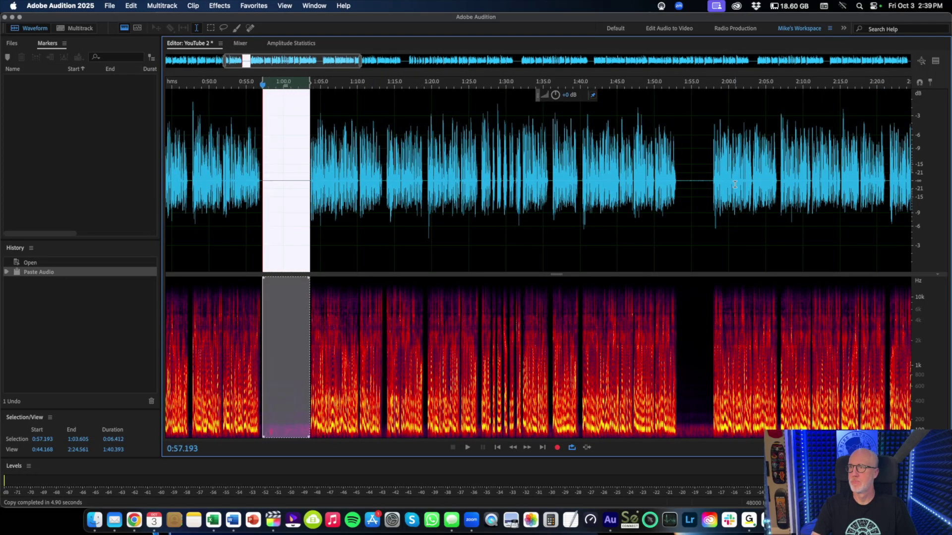
drag(679, 184, 711, 186)
click(465, 191)
key(backslash)
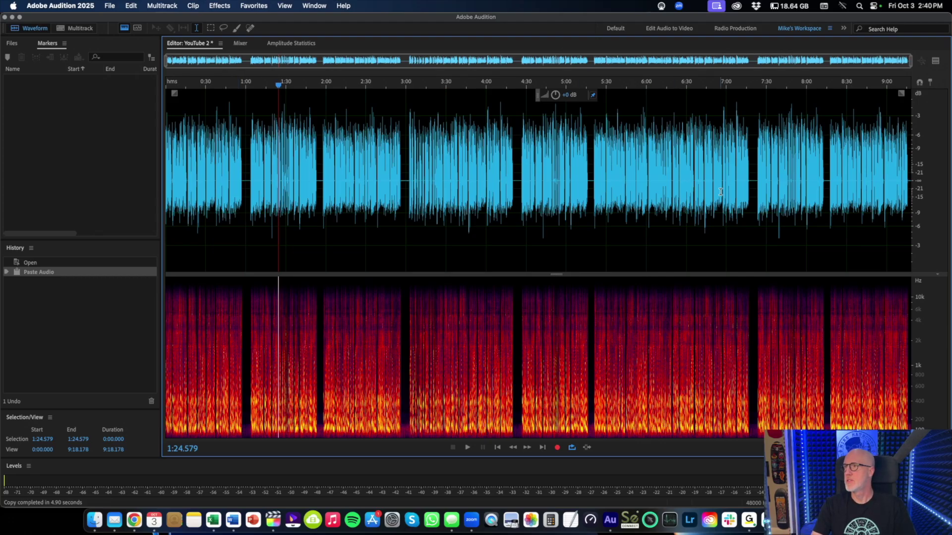
scroll(877, 154, up, 3)
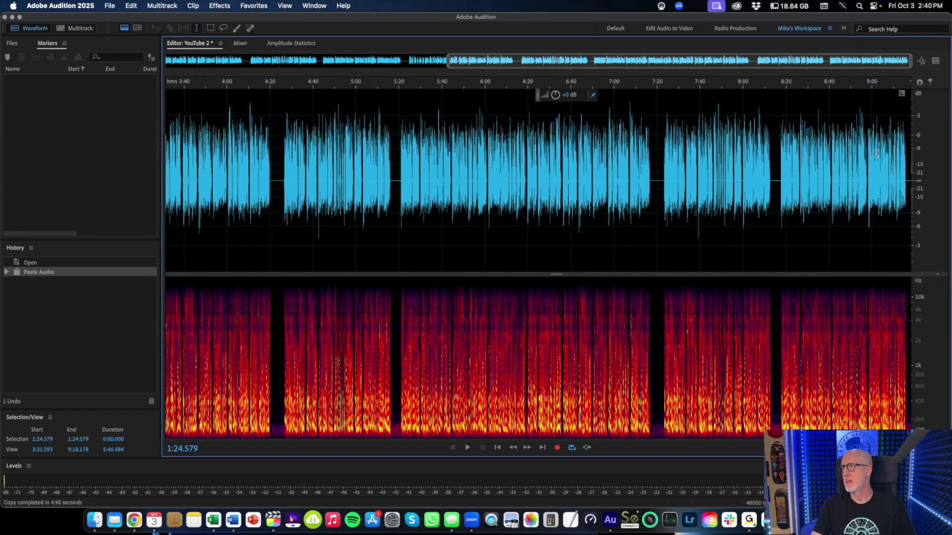
scroll(859, 152, down, 3)
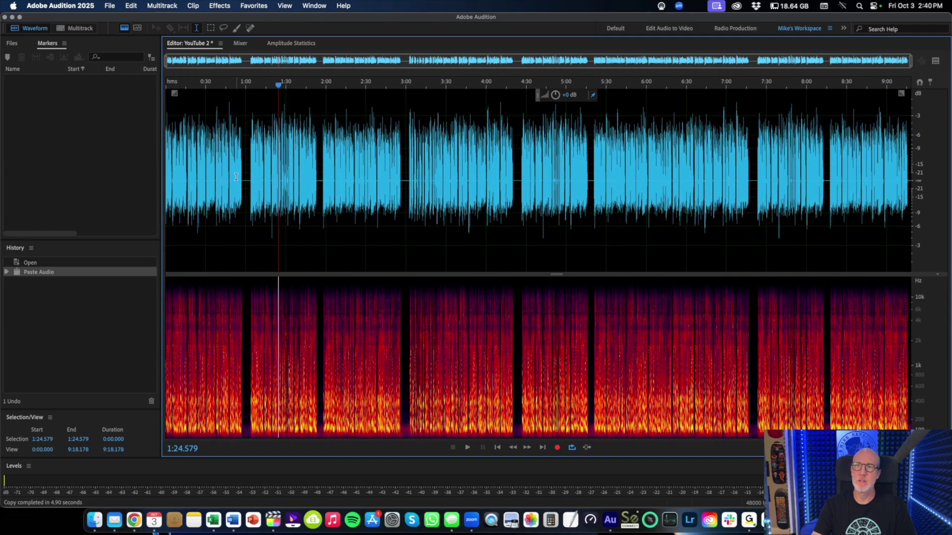
Add a range marker over the first spoken section, from the start of the file to about 0:57.
scroll(183, 171, up, 4)
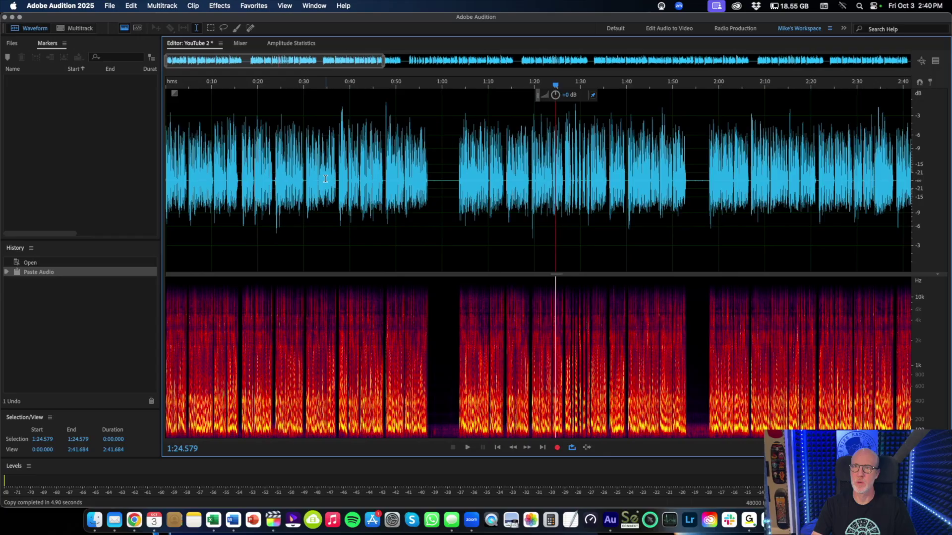
scroll(368, 181, up, 2)
scroll(368, 180, left, 5)
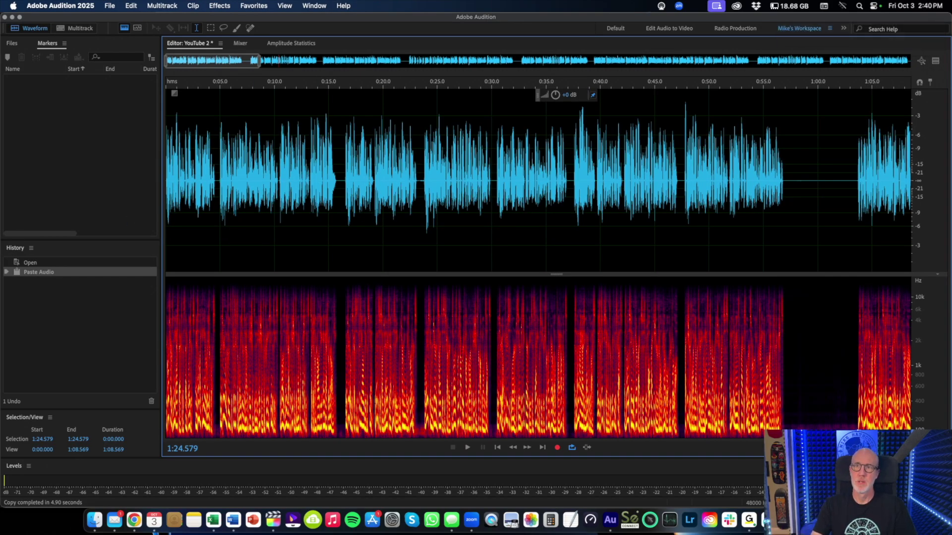
scroll(170, 219, up, 3)
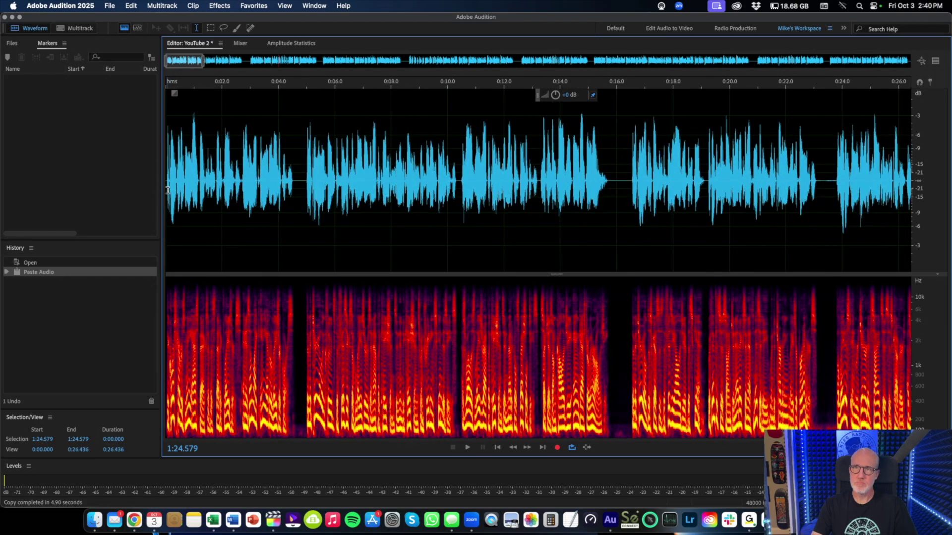
drag(167, 191, 640, 254)
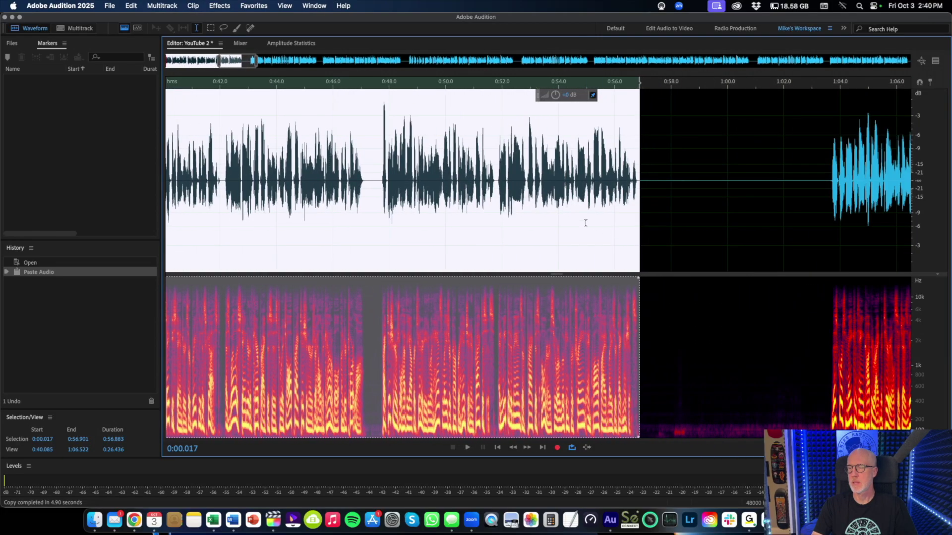
key(backslash)
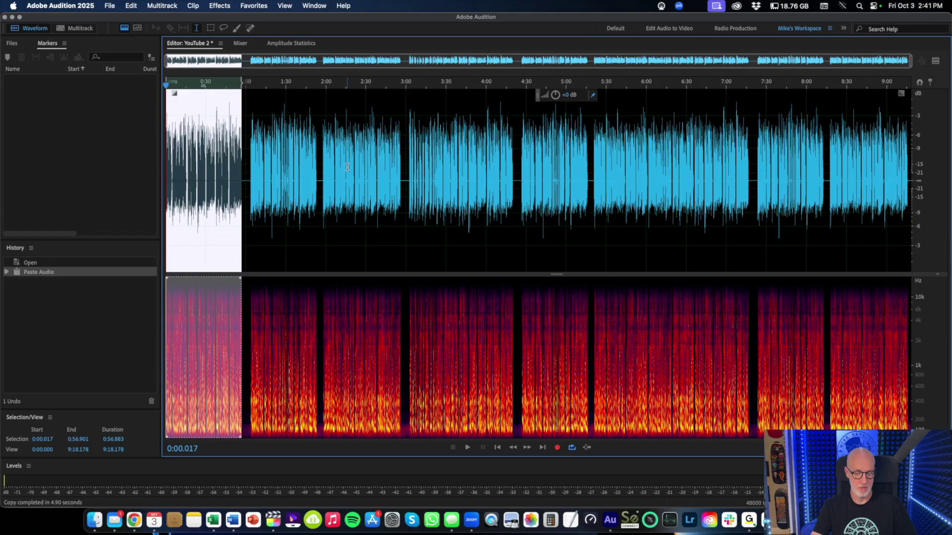
key(m)
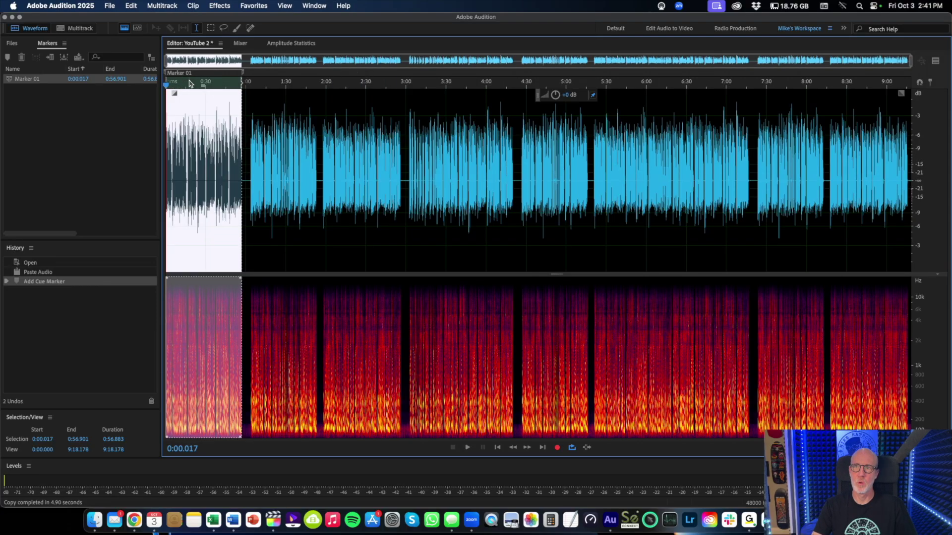
Add range markers over the second and third spoken sections, about 1:03 to 1:53 and 1:57 to 2:56.
scroll(257, 206, up, 4)
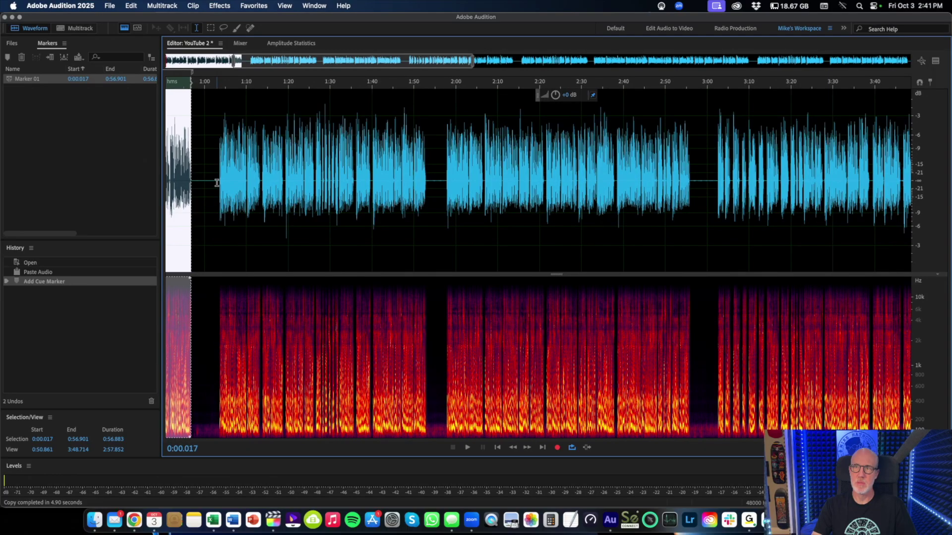
mouse_move(216, 182)
mouse_down()
mouse_move(440, 213)
mouse_move(427, 229)
mouse_move(445, 214)
mouse_move(692, 266)
mouse_up()
key(m)
key(m)
Add range markers over the fourth and fifth spoken sections, about 3:02 to 4:20 and 4:26 to 5:16.
scroll(547, 228, right, 5)
scroll(540, 225, right, 5)
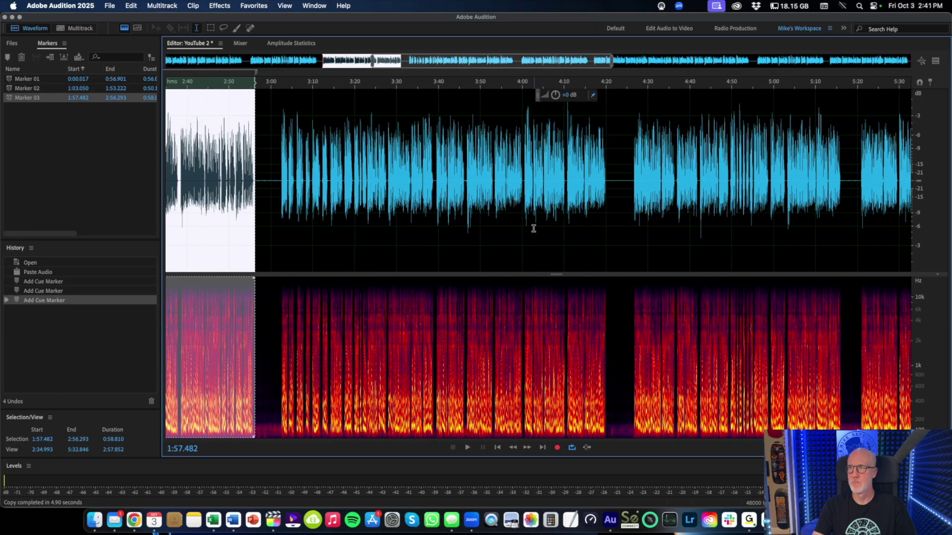
click(281, 209)
mouse_move(282, 209)
mouse_down()
mouse_move(613, 253)
mouse_move(604, 257)
mouse_up()
key(m)
scroll(540, 223, right, 6)
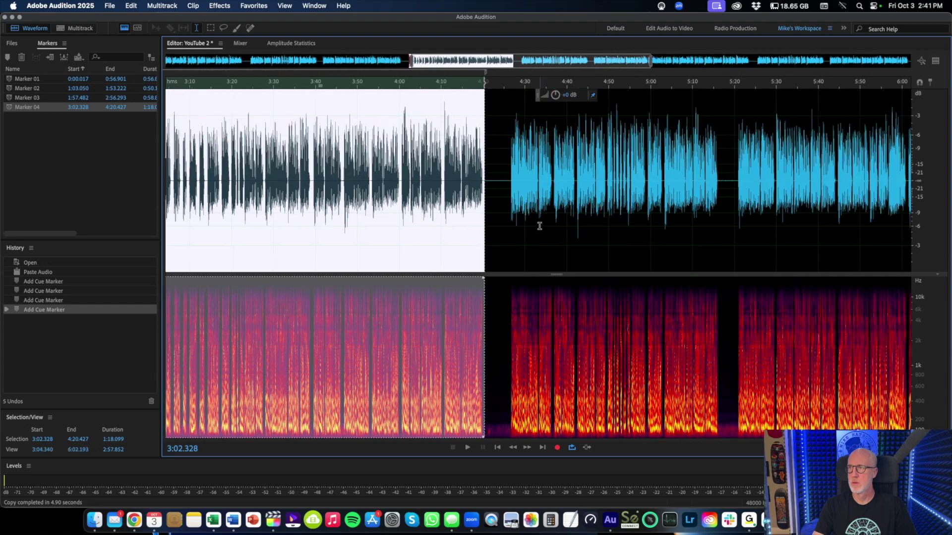
drag(341, 215, 552, 251)
key(m)
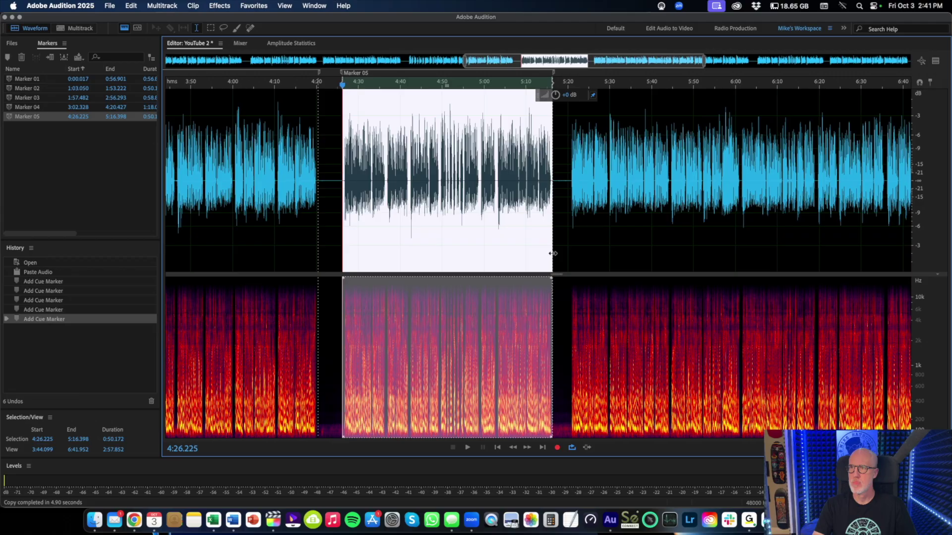
Add range markers over the sixth and seventh spoken sections, about 5:20 to 7:17 and 7:23 to 8:13.
scroll(556, 251, right, 6)
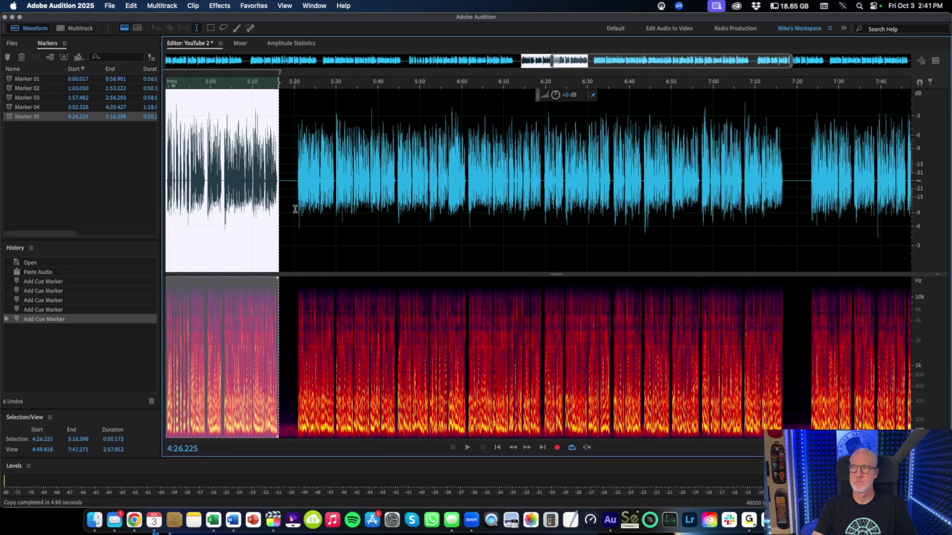
mouse_move(295, 208)
mouse_down()
mouse_move(340, 228)
mouse_move(786, 280)
mouse_move(784, 289)
mouse_up()
key(m)
scroll(707, 259, right, 5)
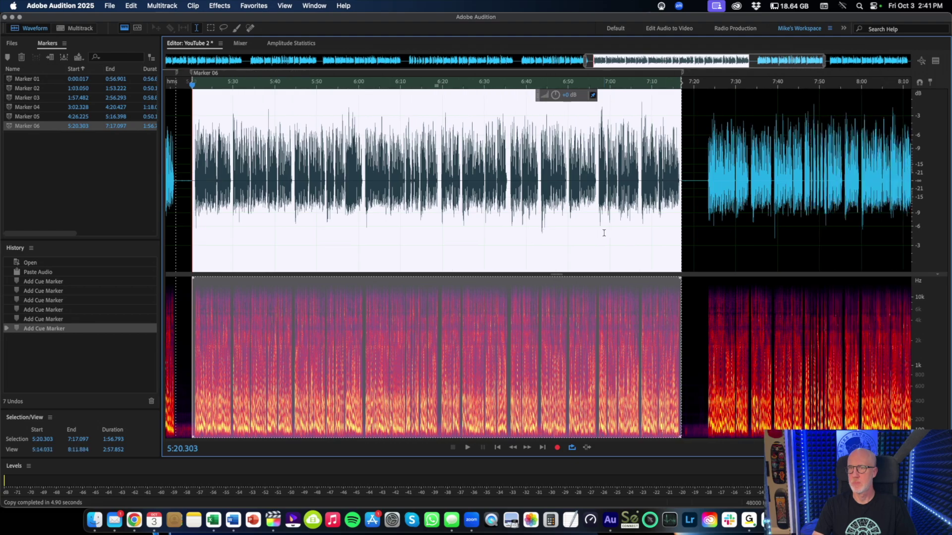
scroll(603, 233, right, 2)
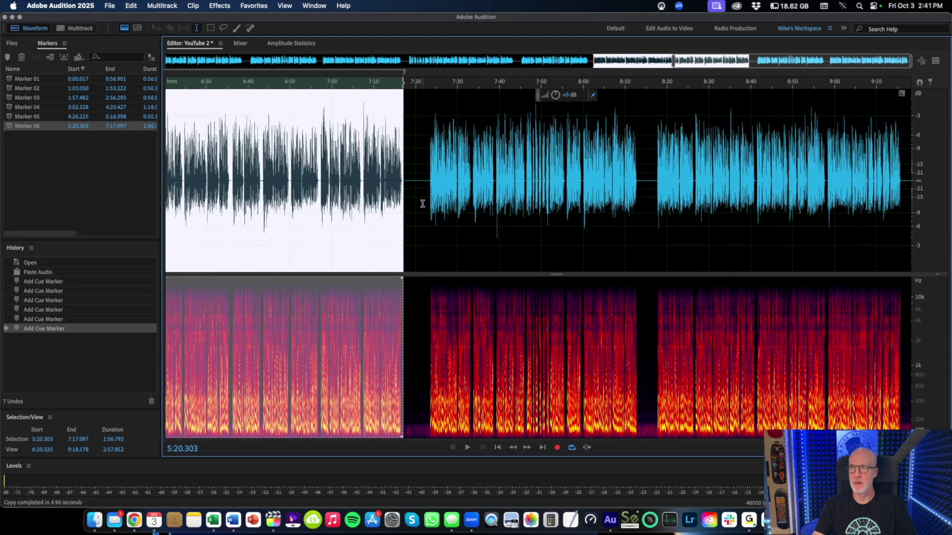
mouse_move(428, 202)
mouse_down()
mouse_move(652, 233)
mouse_move(638, 239)
mouse_up()
key(m)
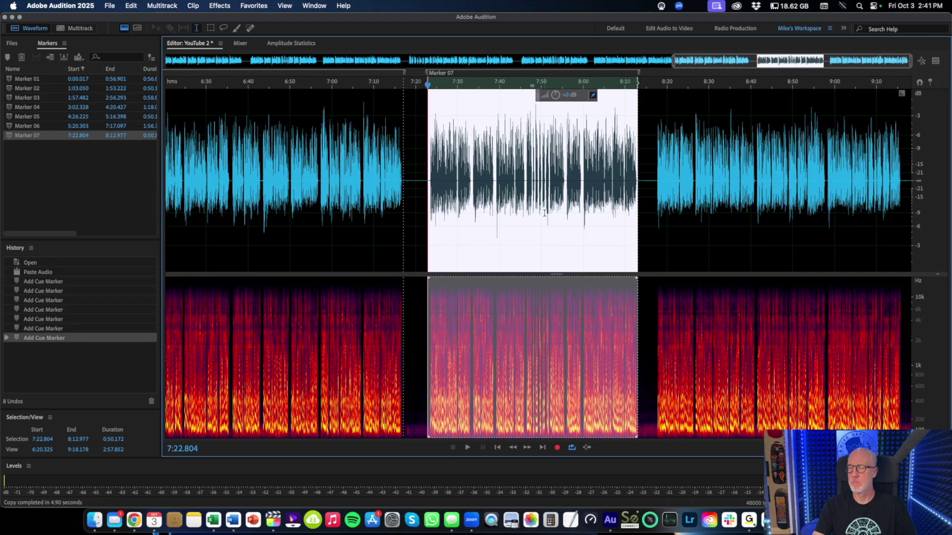
Add a range marker over the last spoken section, about 8:17 to 9:16, and clear the selection.
mouse_move(656, 201)
mouse_down()
mouse_move(893, 229)
mouse_move(903, 239)
mouse_up()
key(m)
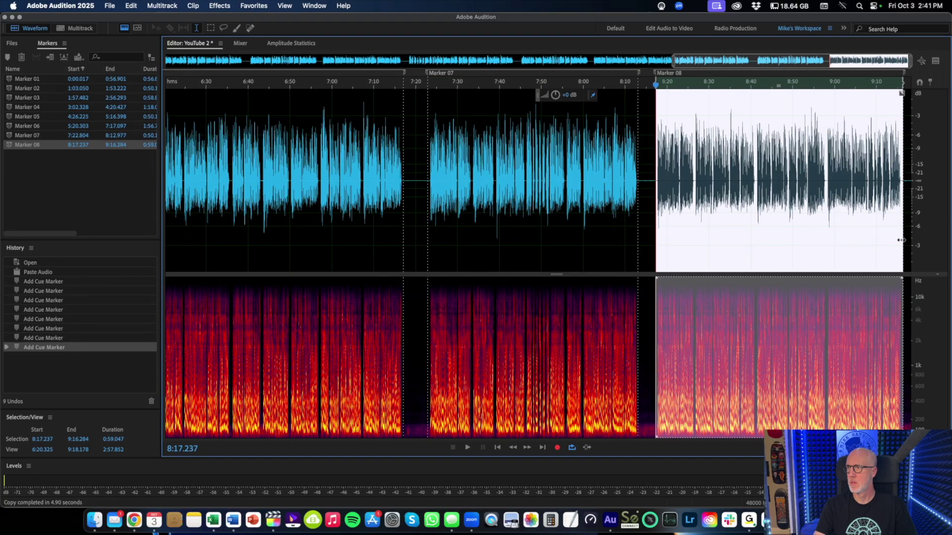
click(594, 231)
key(backslash)
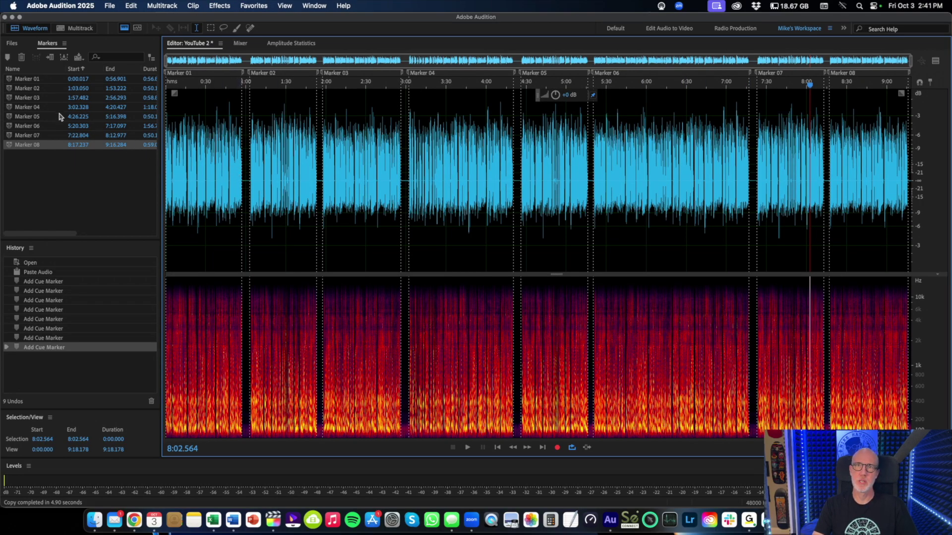
Select all eight range markers and open the settings for exporting them as separate audio files.
click(13, 45)
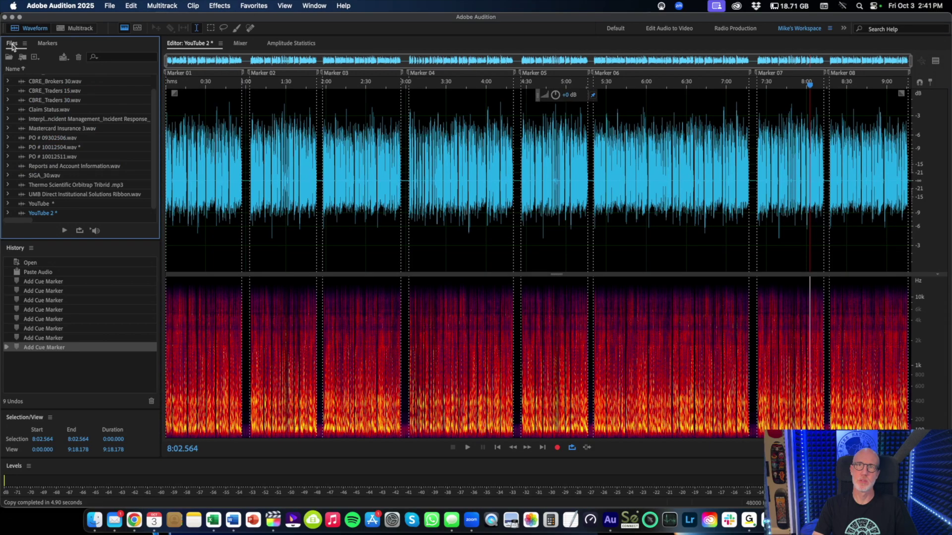
click(45, 44)
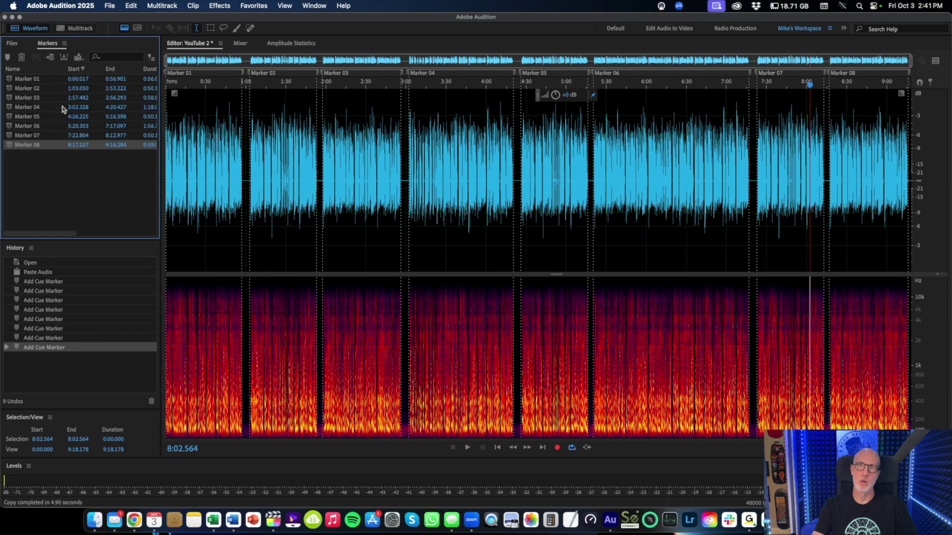
click(49, 80)
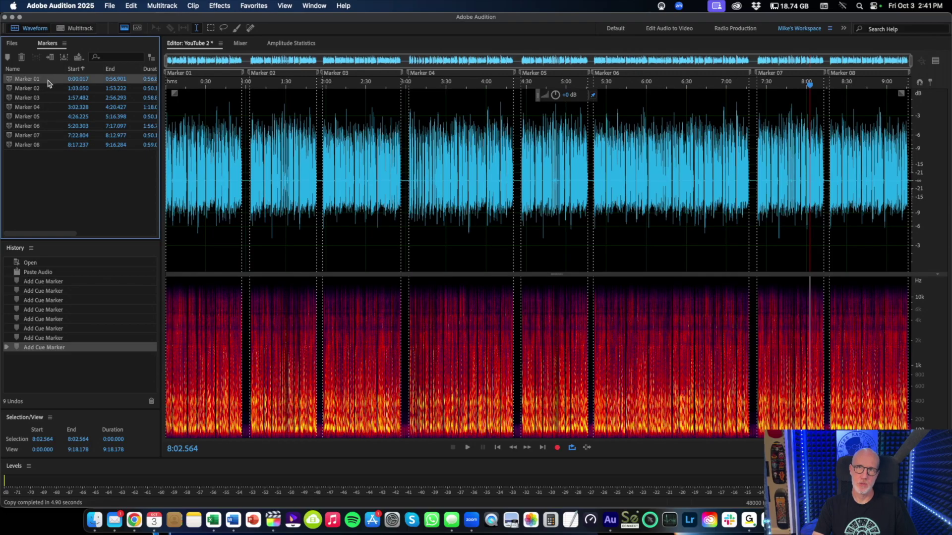
shift+click(48, 148)
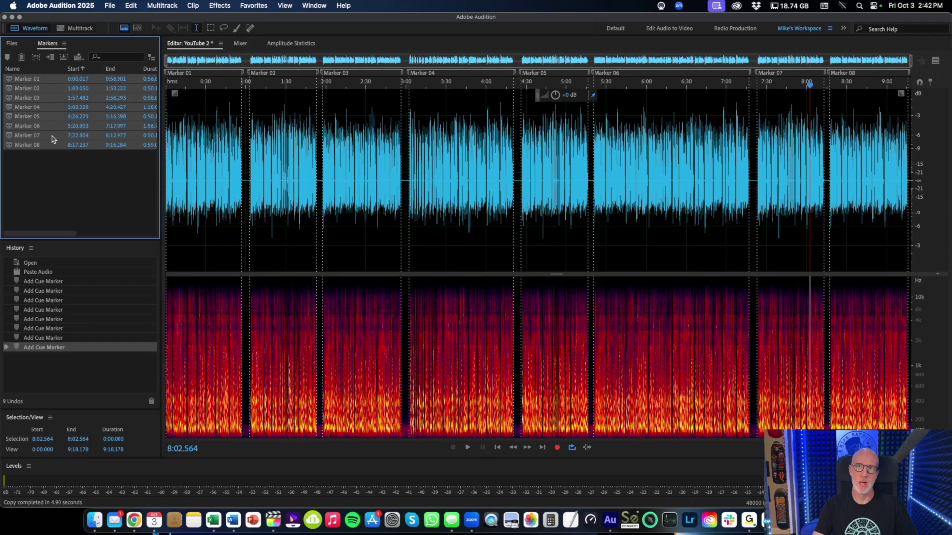
click(65, 59)
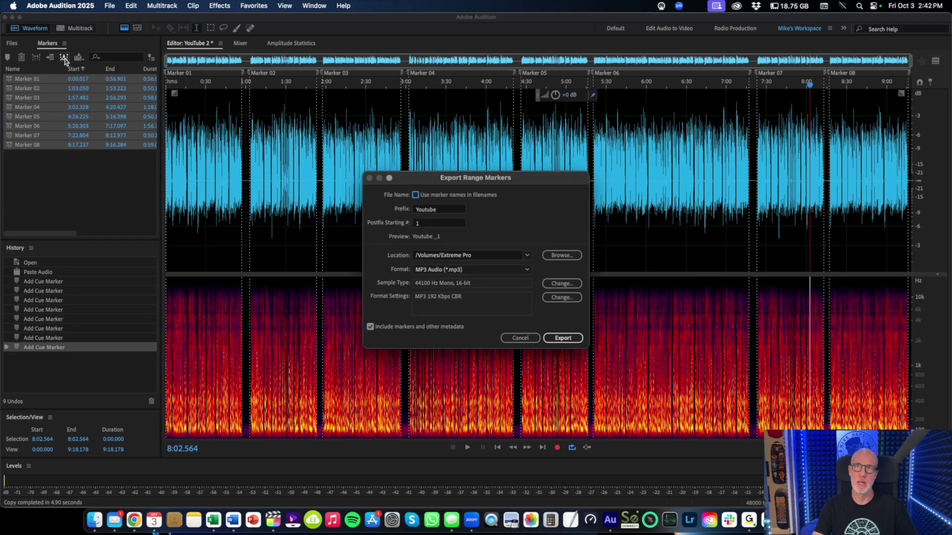
Set the file name prefix to "Elearning Slide" and export the marked ranges as MP3 files to the Extreme Pro drive.
click(441, 210)
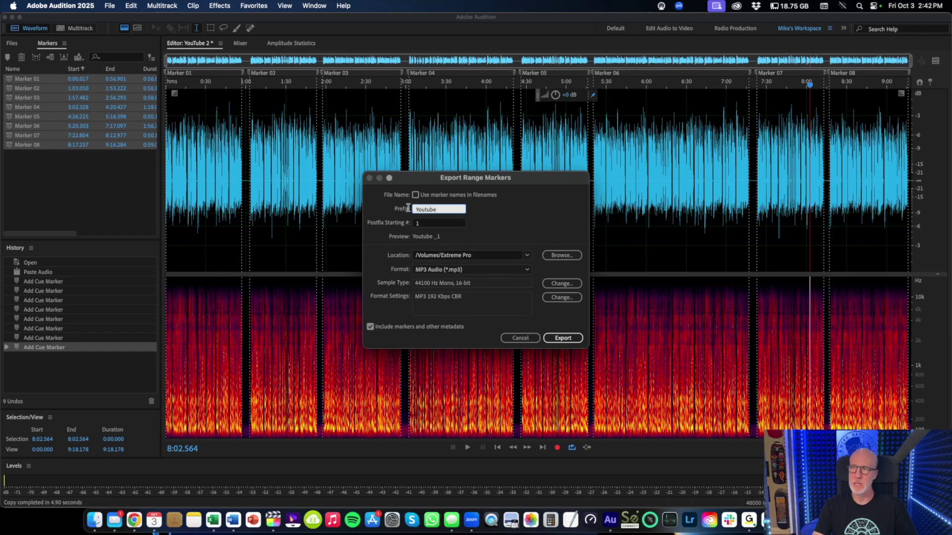
key(super+a)
text(Elearning)
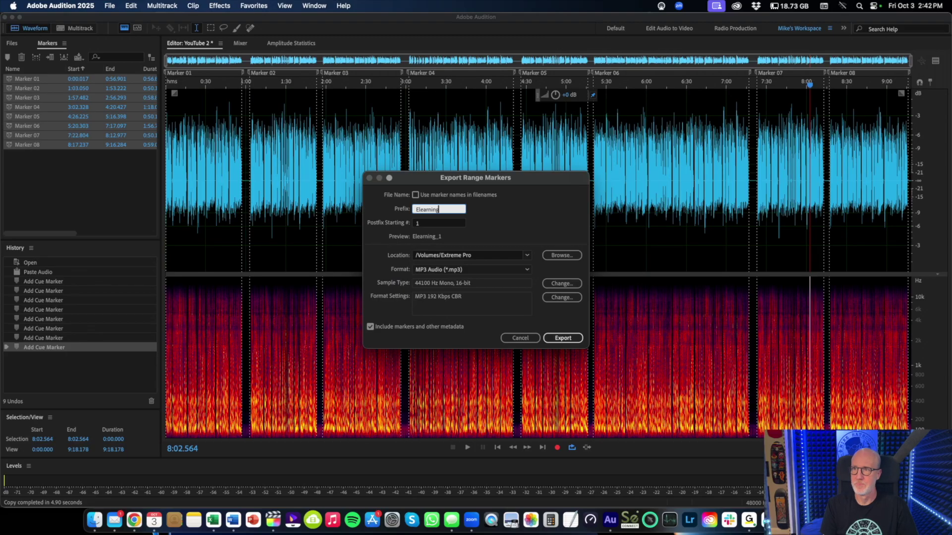
text( Slide)
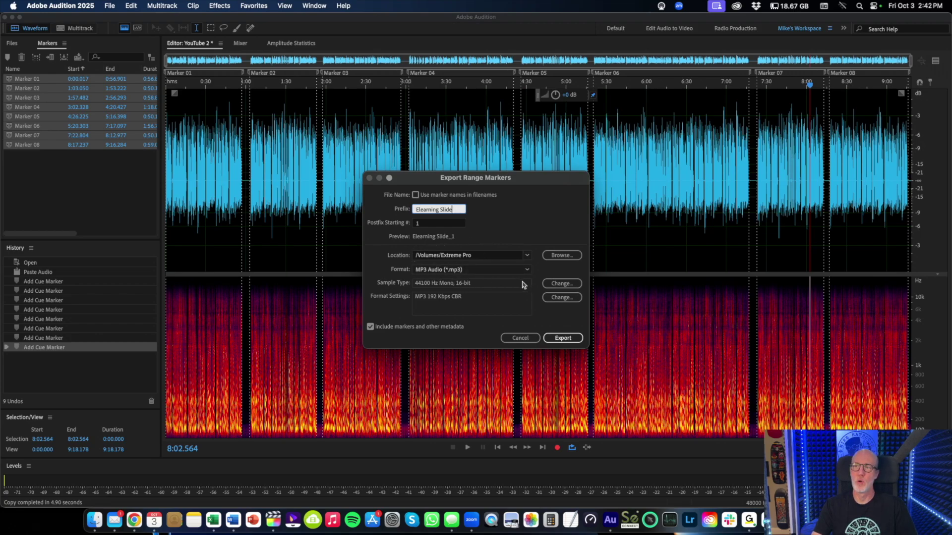
click(564, 339)
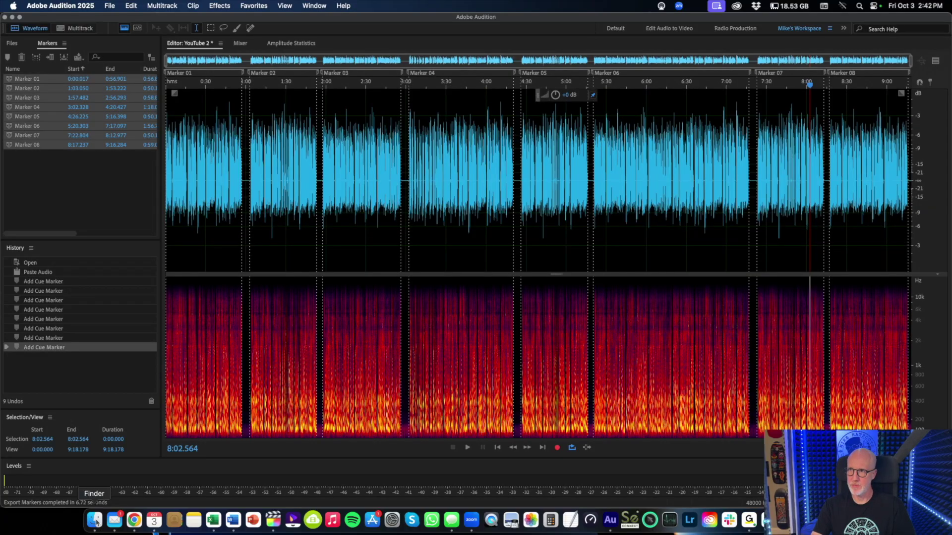
Switch to Finder, open the Extreme Pro drive and select the files Elearning Slide_1.mp3 through Elearning Slide_8.mp3.
click(96, 522)
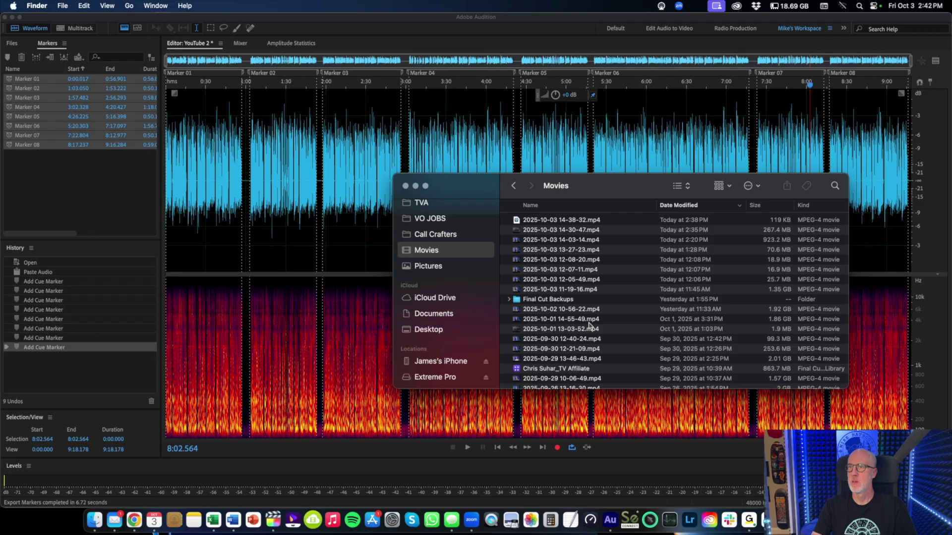
scroll(439, 379, down, 2)
click(436, 346)
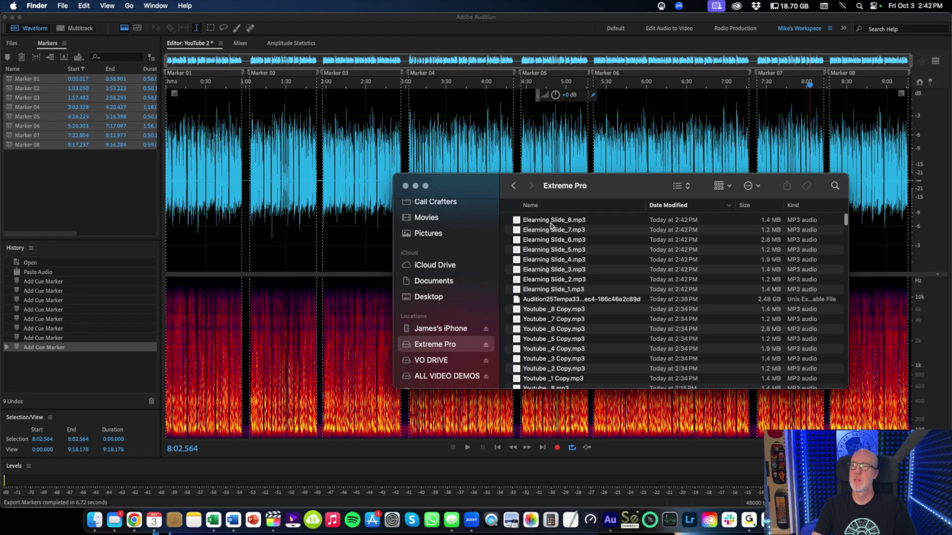
click(616, 221)
shift+click(606, 291)
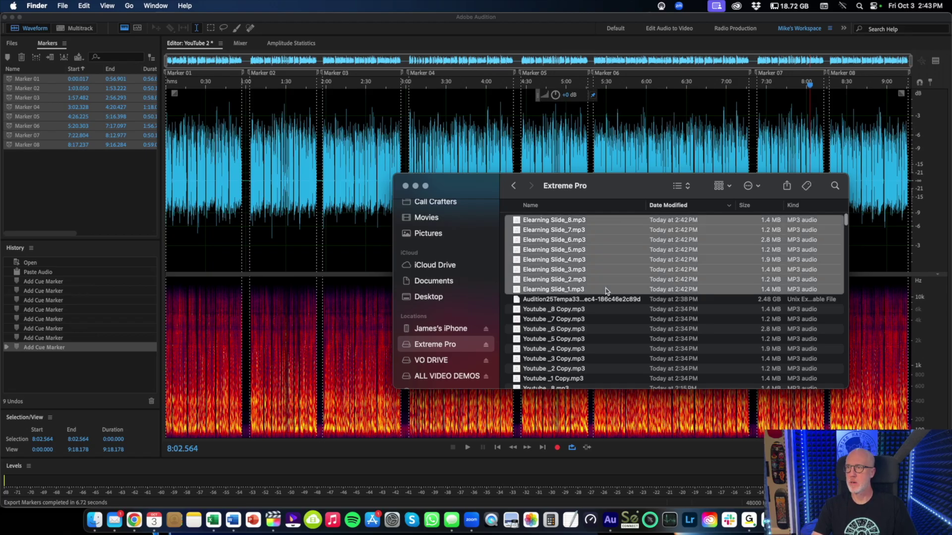